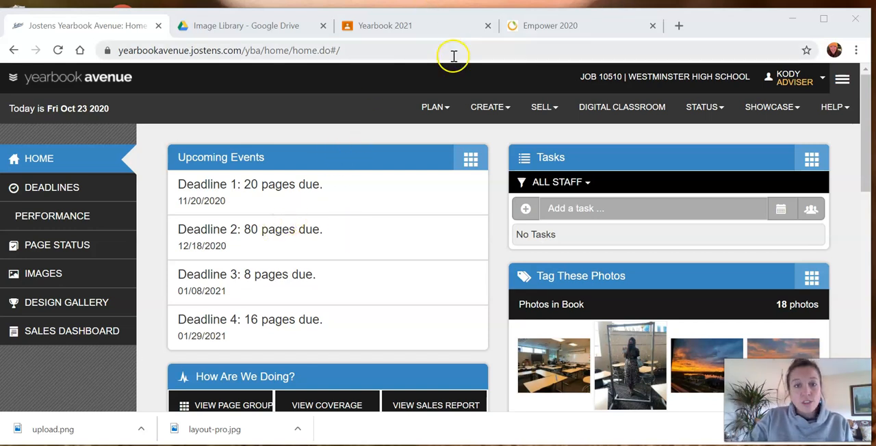
- Open the Image Library and expand the Activity category to show its subfolders
click(489, 112)
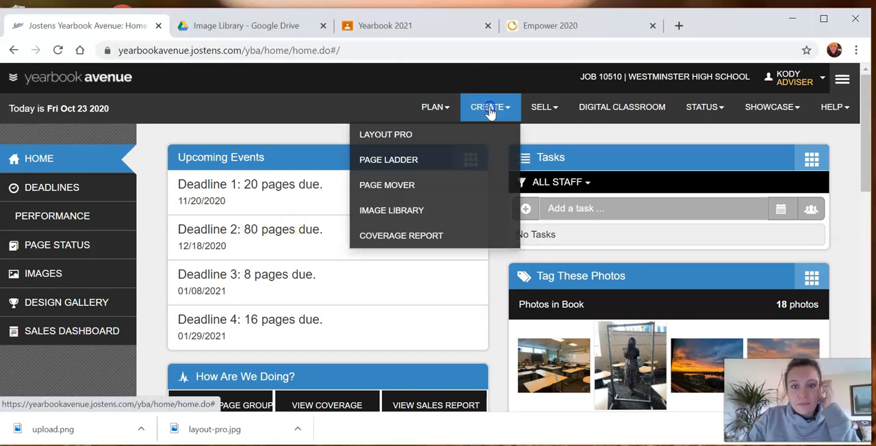
click(462, 214)
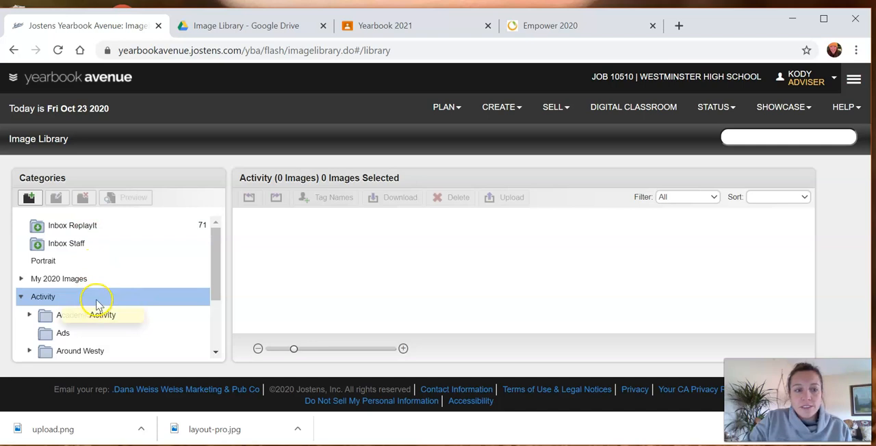
scroll(94, 301, down, 2)
click(21, 229)
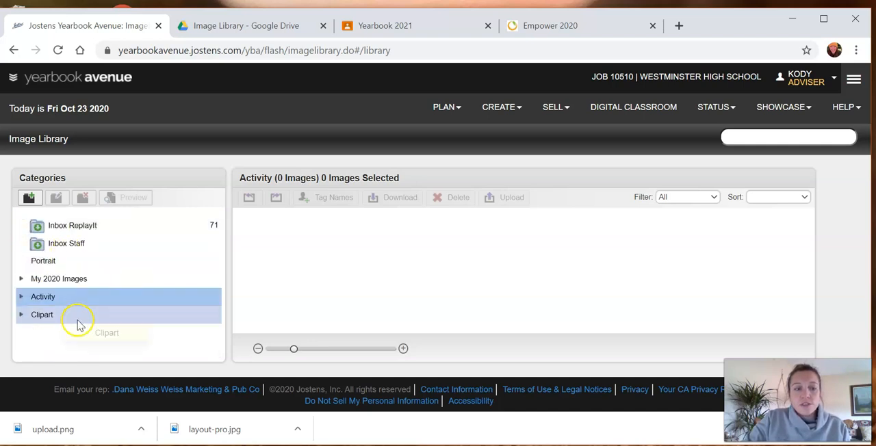
click(20, 296)
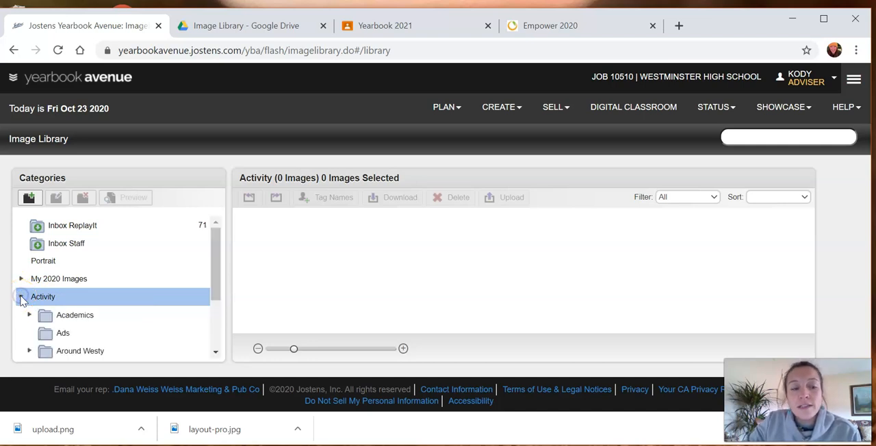
scroll(82, 322, down, 4)
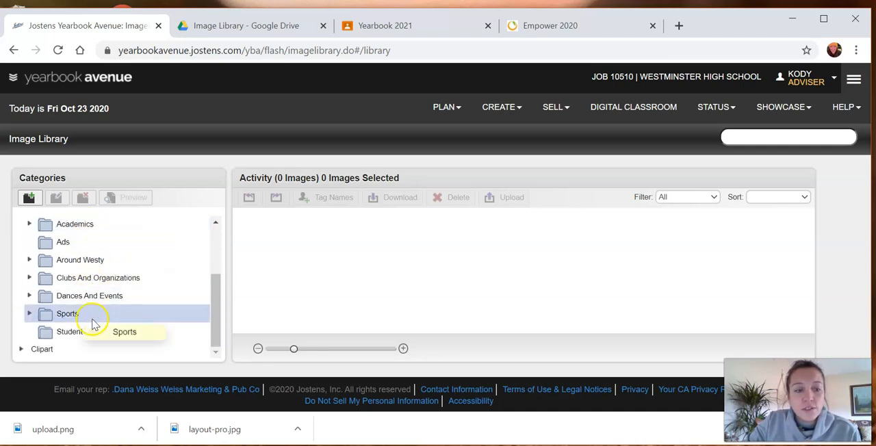
- Switch to Google Drive and examine the Image Library folders, including the Spirit Week photos inside School Events, against the Yearbook Avenue categories
click(222, 28)
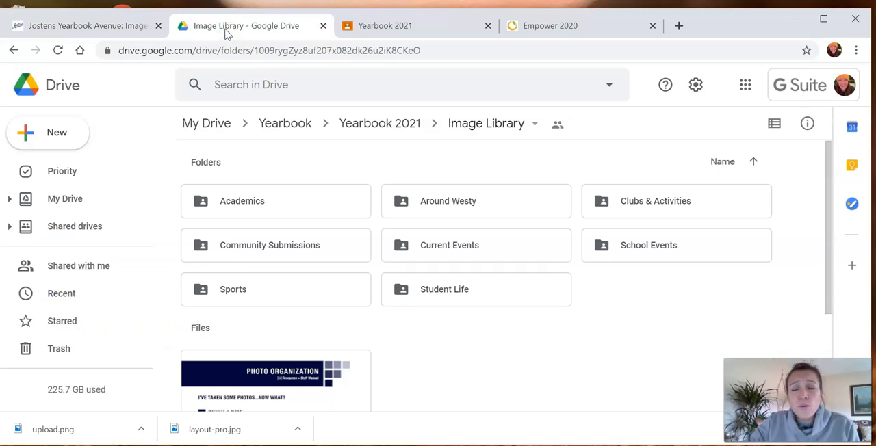
click(107, 32)
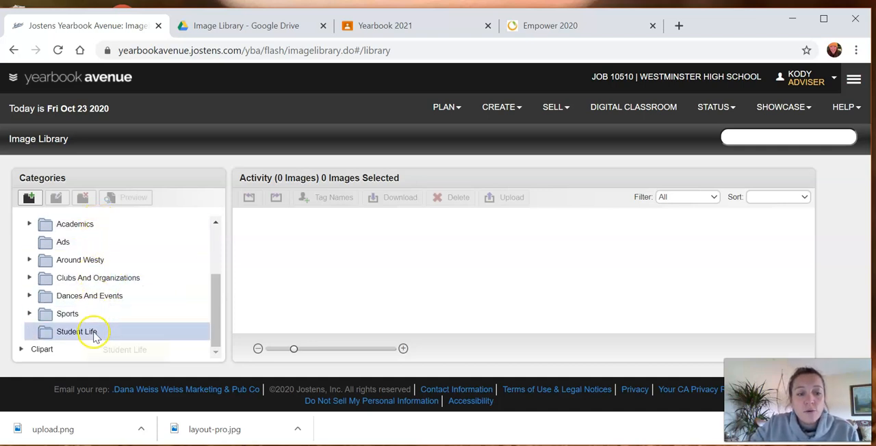
click(224, 26)
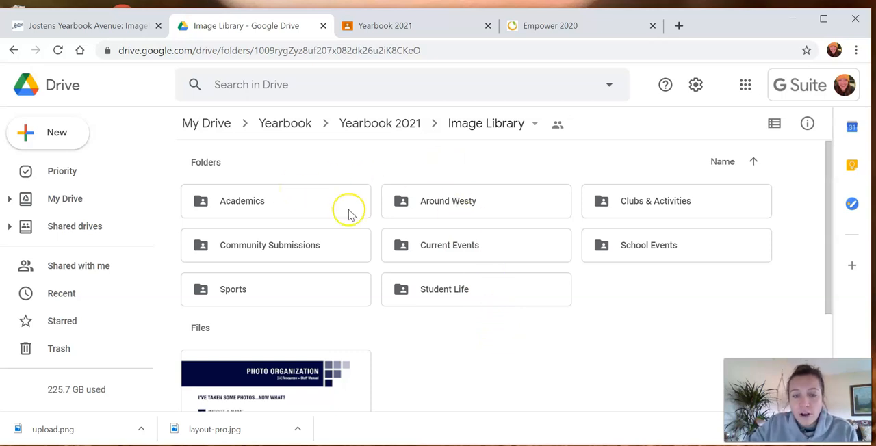
double_click(620, 248)
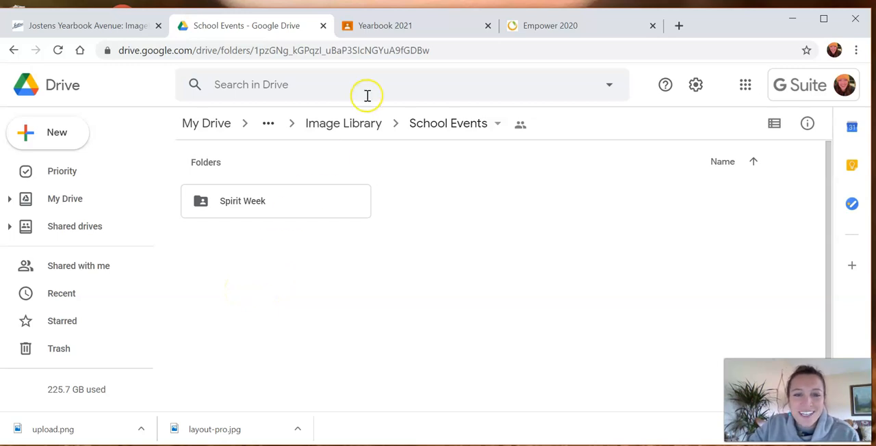
double_click(315, 199)
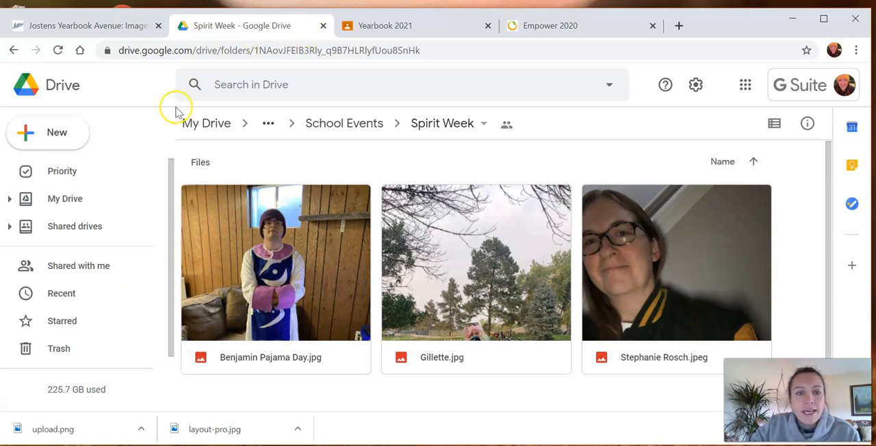
click(91, 23)
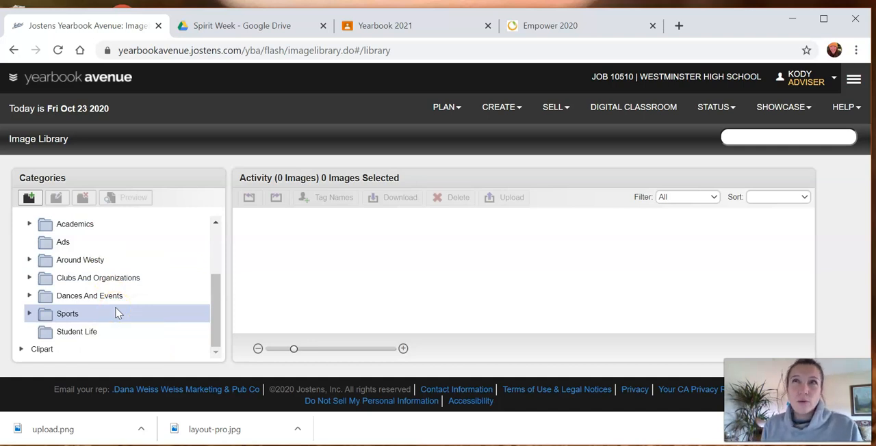
click(209, 25)
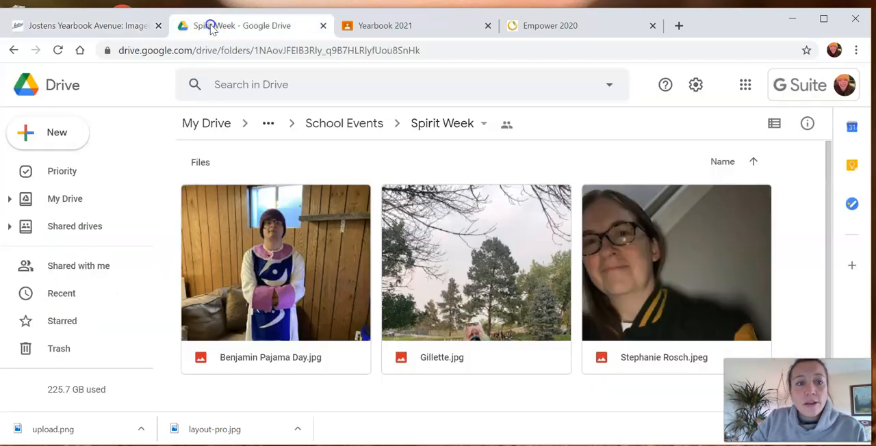
click(342, 130)
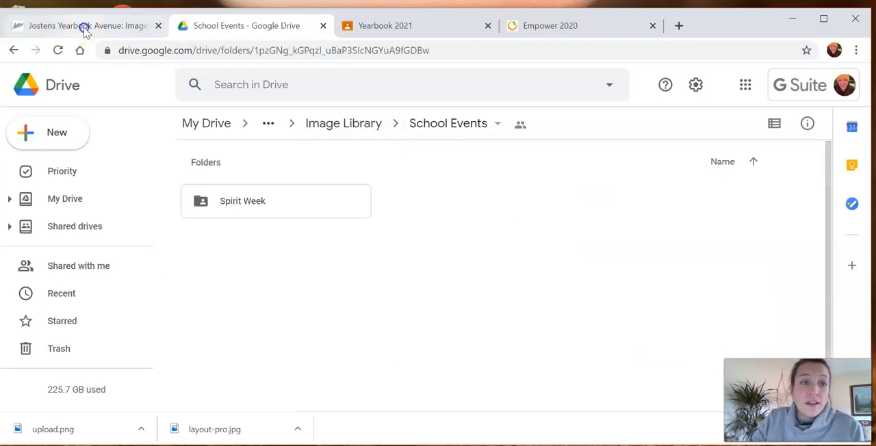
- Switch back to Yearbook Avenue and select the Spirit Week folder under Dances And Events
click(84, 26)
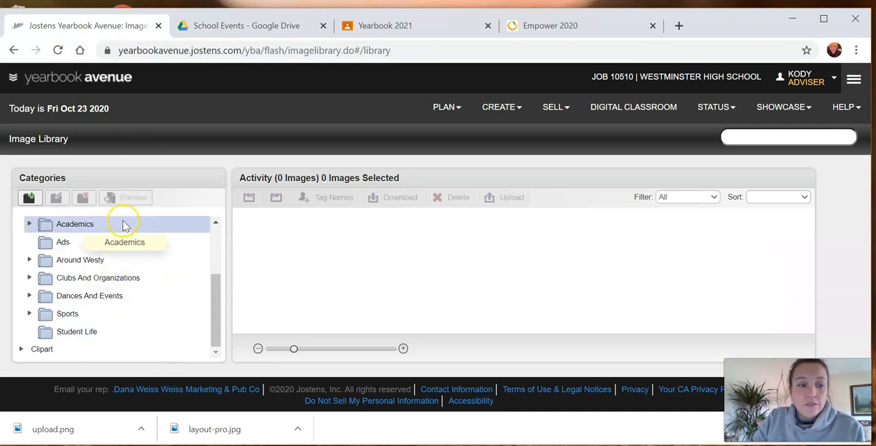
click(121, 277)
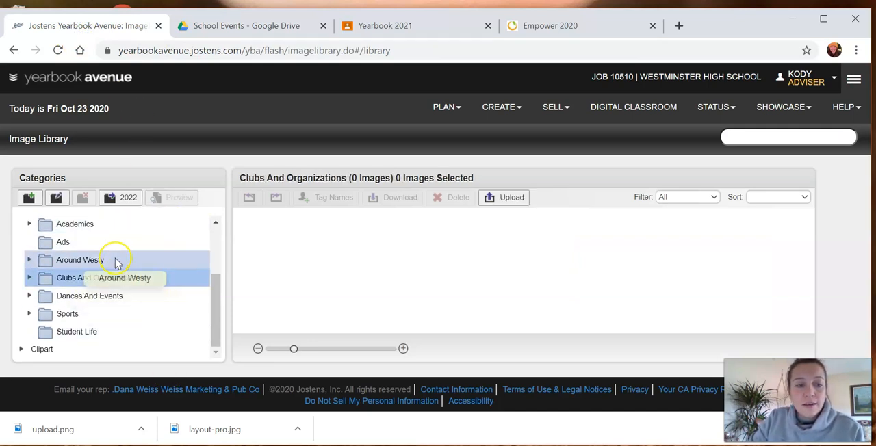
click(118, 294)
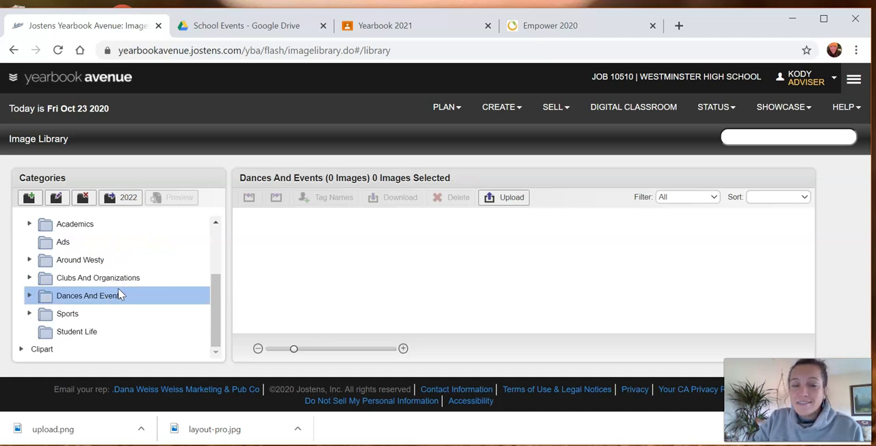
click(28, 295)
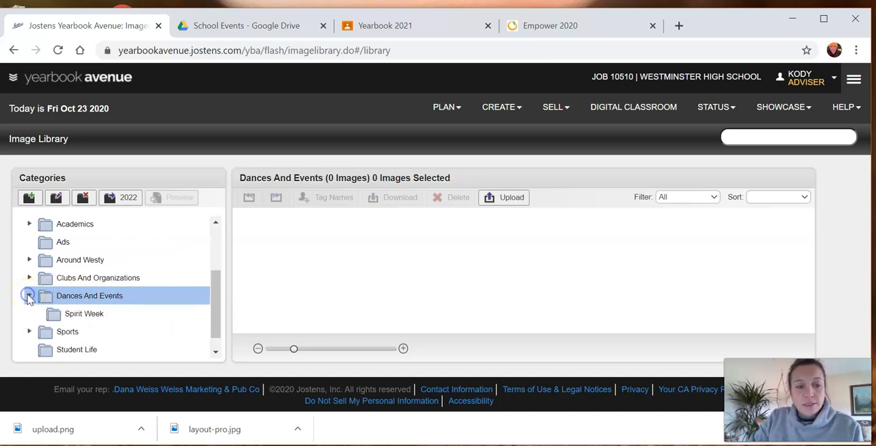
click(85, 314)
click(100, 315)
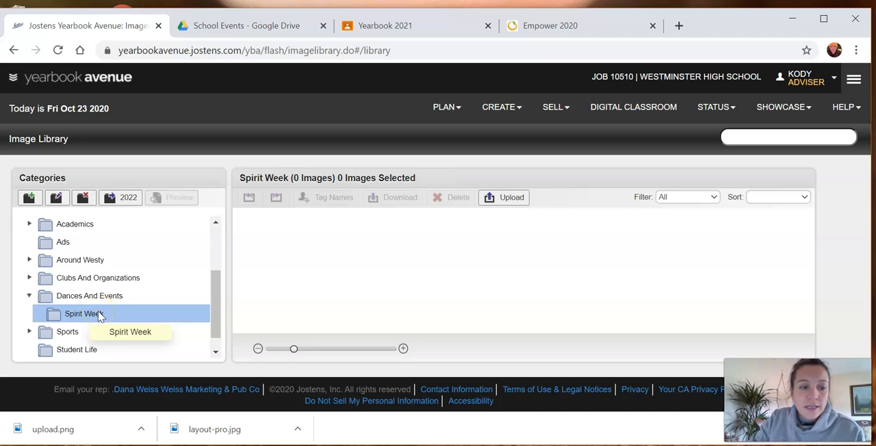
click(89, 316)
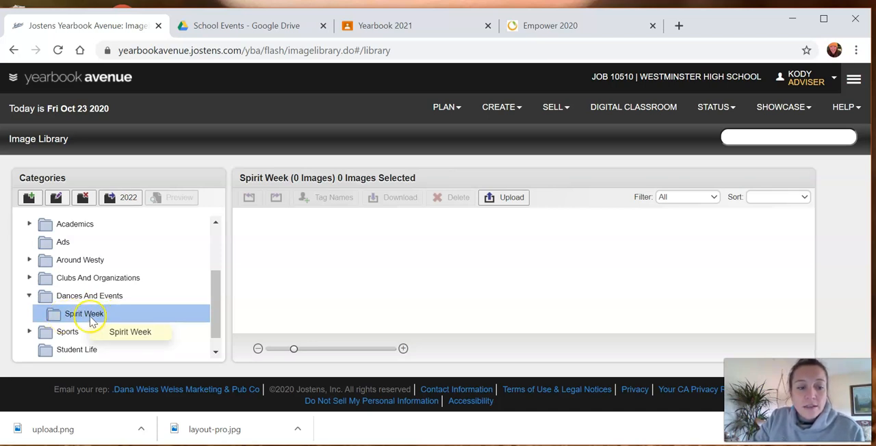
- Start an image upload into the Spirit Week category with Google Drive as the import source
click(509, 204)
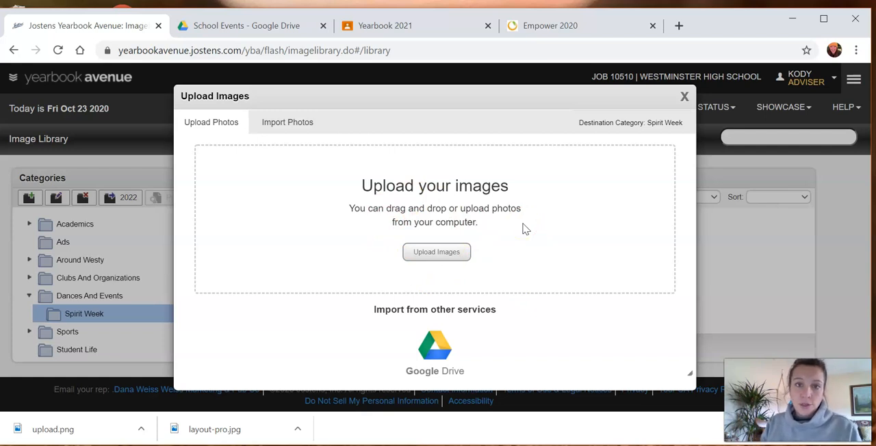
click(433, 361)
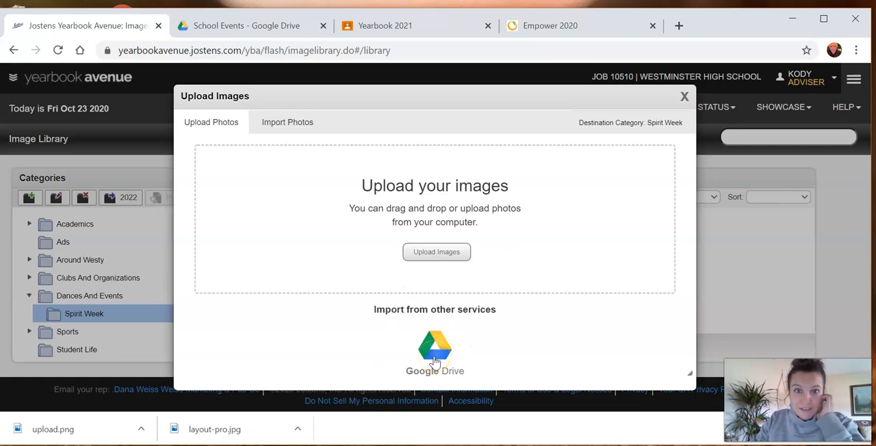
click(432, 356)
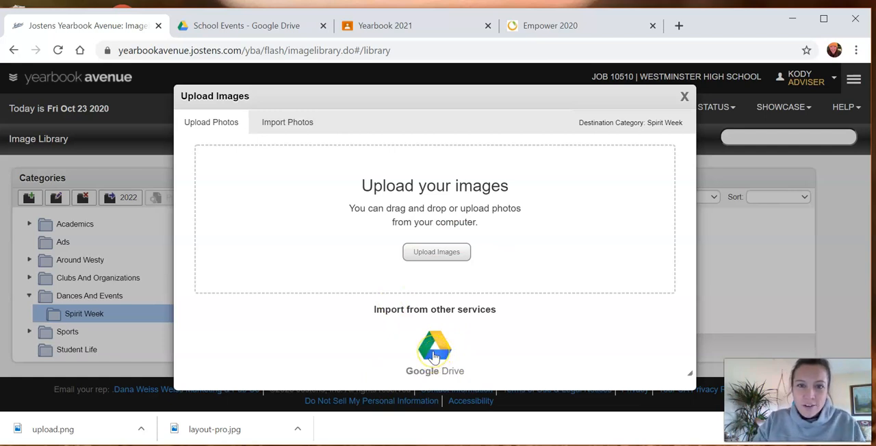
click(429, 347)
click(434, 286)
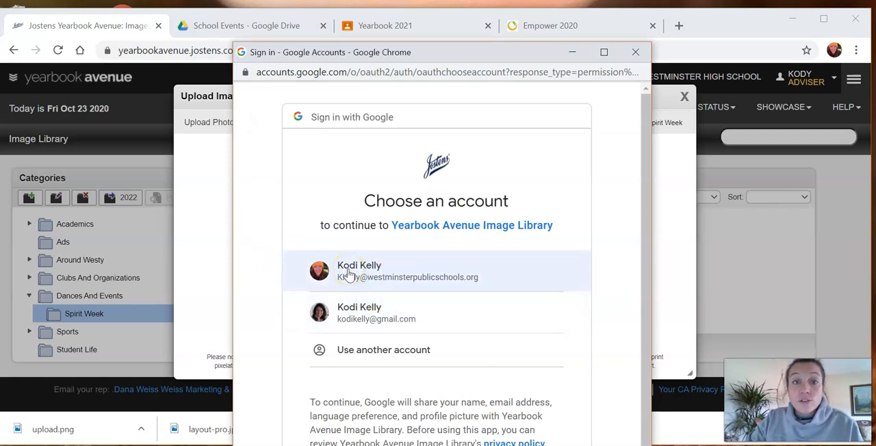
- Choose the school Google account and allow Yearbook Avenue Image Library to access its Drive files
click(348, 273)
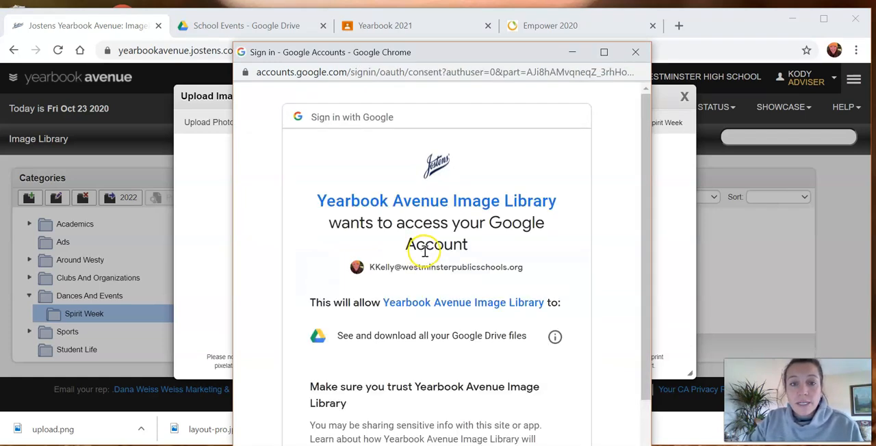
scroll(513, 273, down, 4)
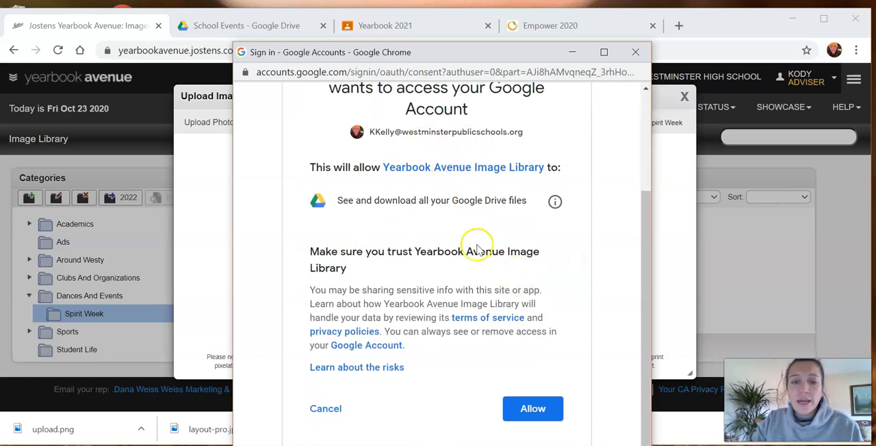
click(531, 409)
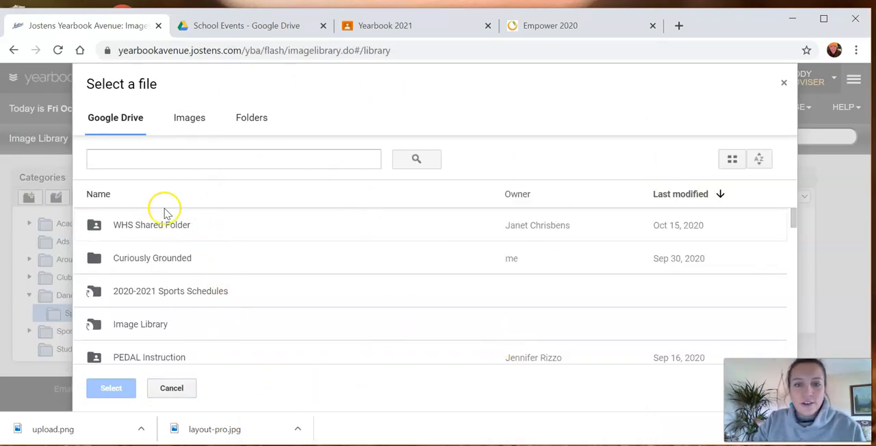
- Browse the Drive file picker to the Spirit Week folder inside Image Library, School Events
double_click(142, 329)
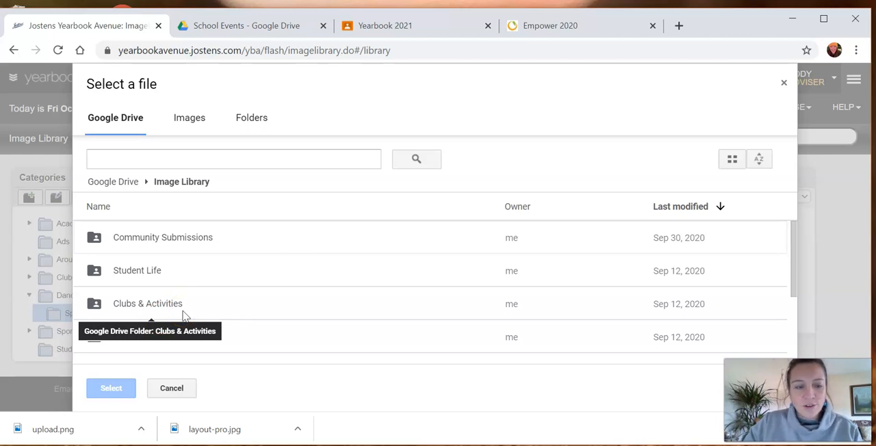
scroll(230, 299, down, 3)
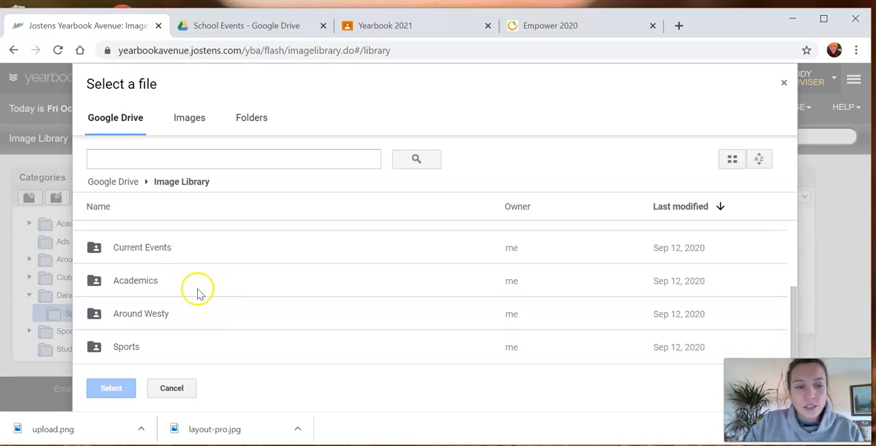
scroll(201, 310, up, 2)
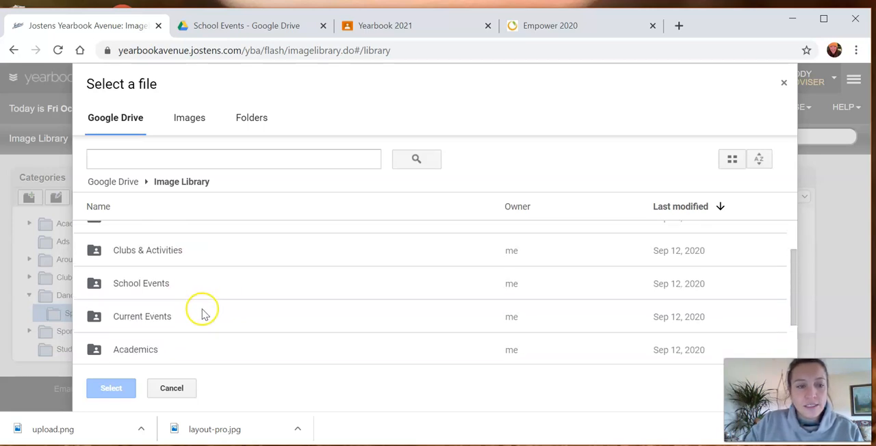
double_click(141, 285)
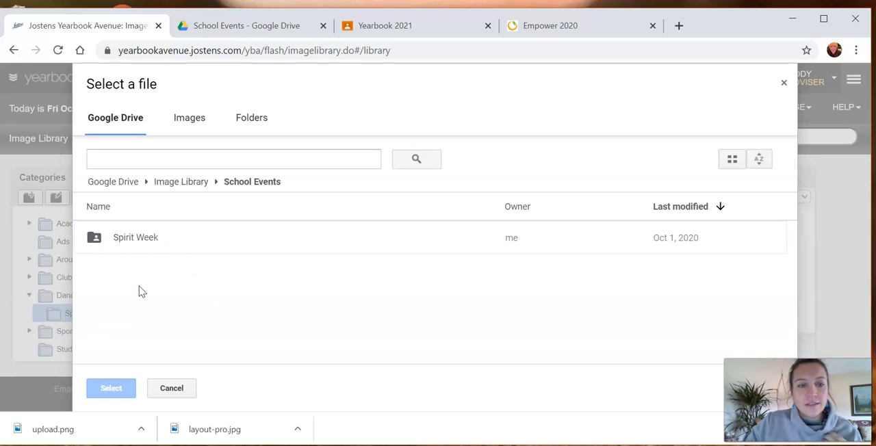
double_click(130, 237)
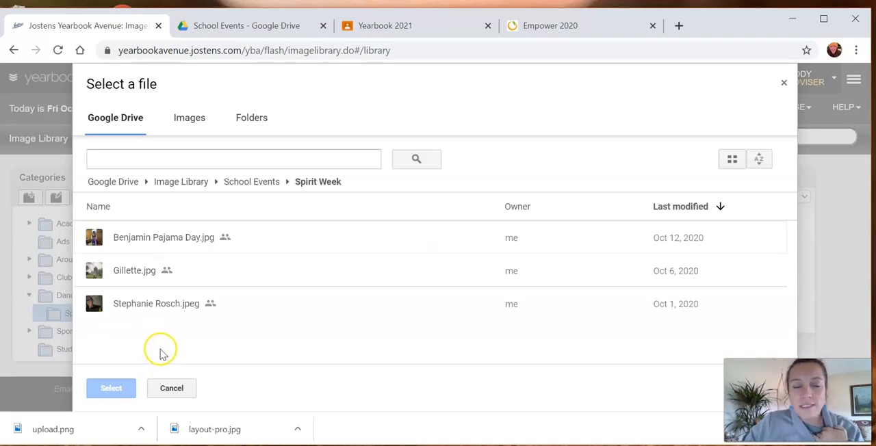
click(135, 242)
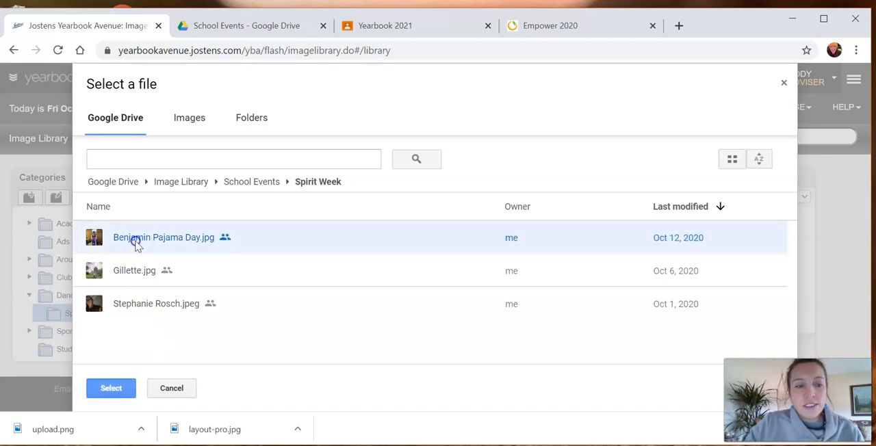
click(122, 272)
click(132, 301)
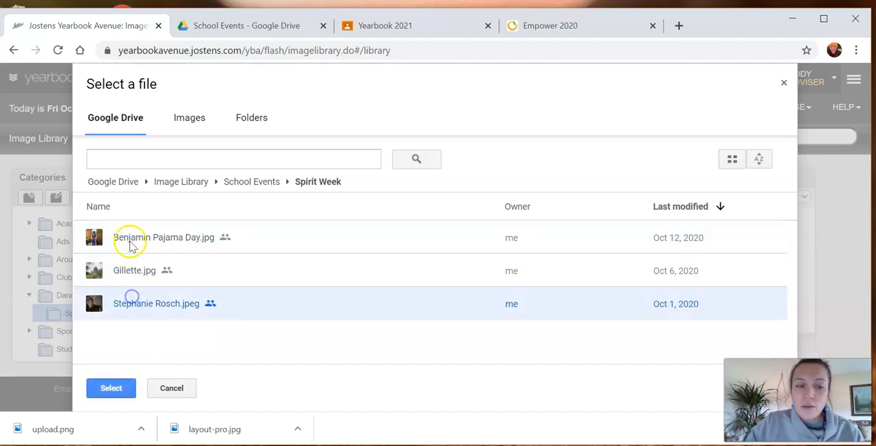
click(128, 236)
click(126, 271)
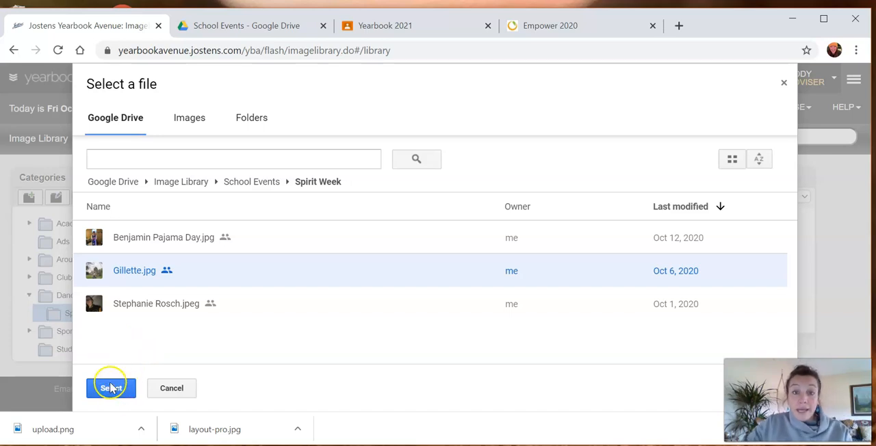
key(ctrl)
ctrl+click(147, 241)
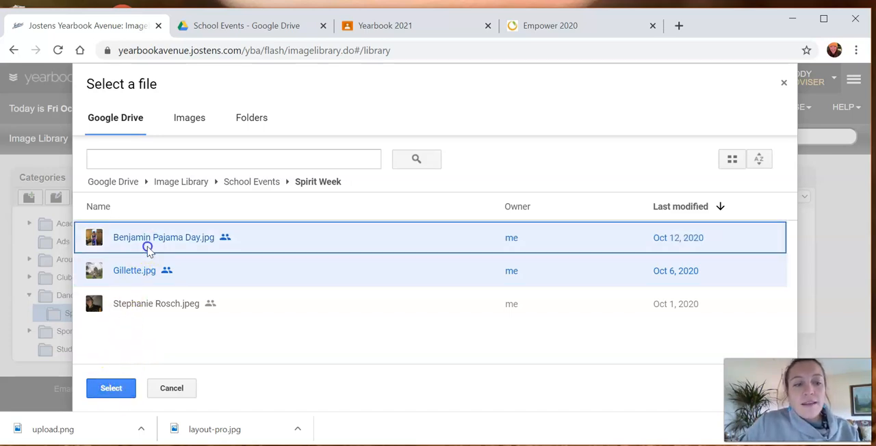
ctrl+click(148, 301)
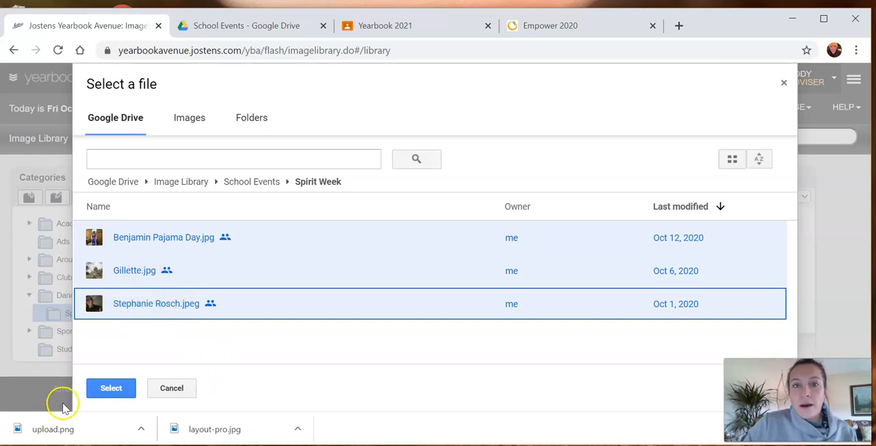
click(197, 343)
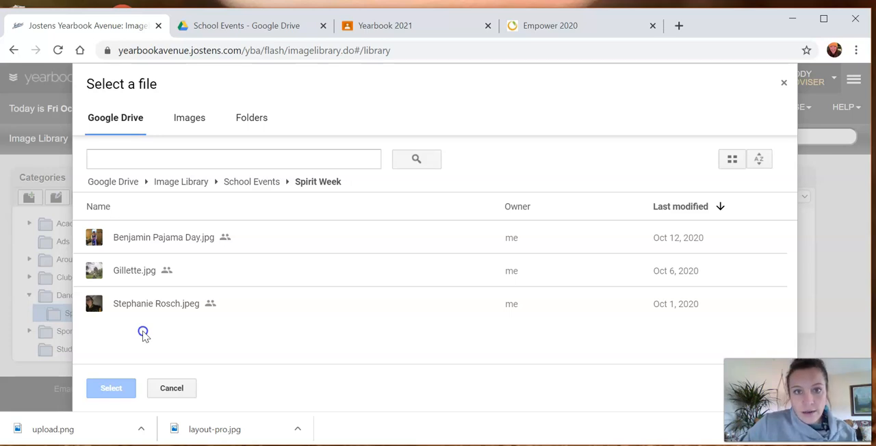
- Import all three photos from the Drive Spirit Week folder into the Spirit Week category and close the upload window
drag(144, 333, 147, 236)
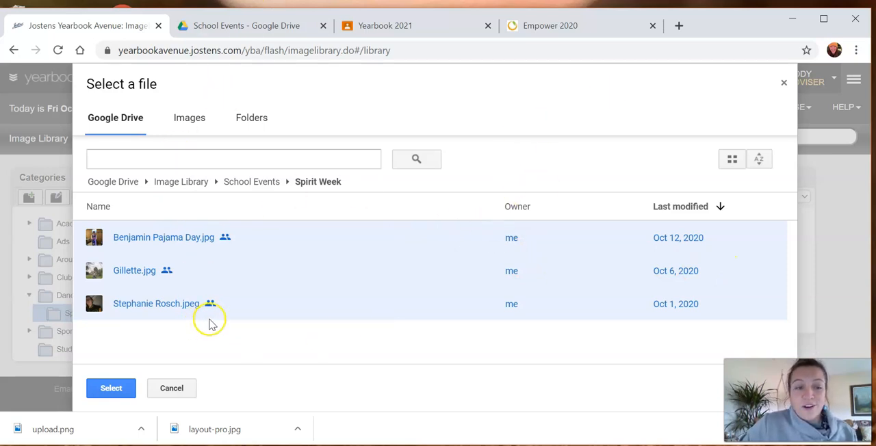
click(112, 387)
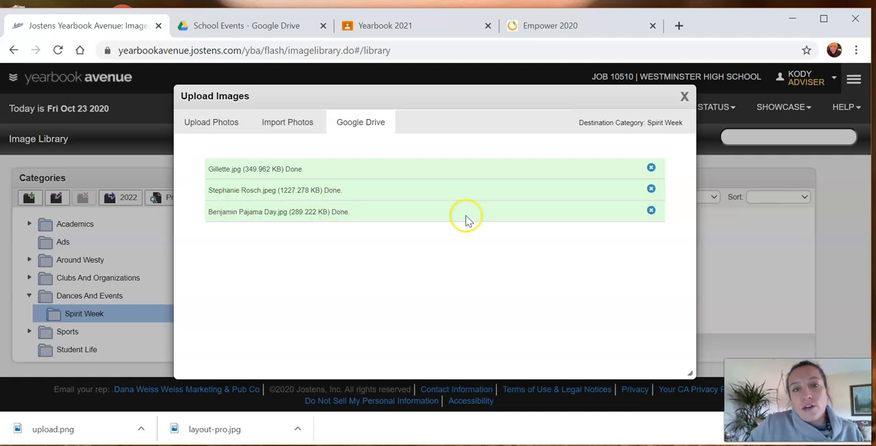
click(684, 97)
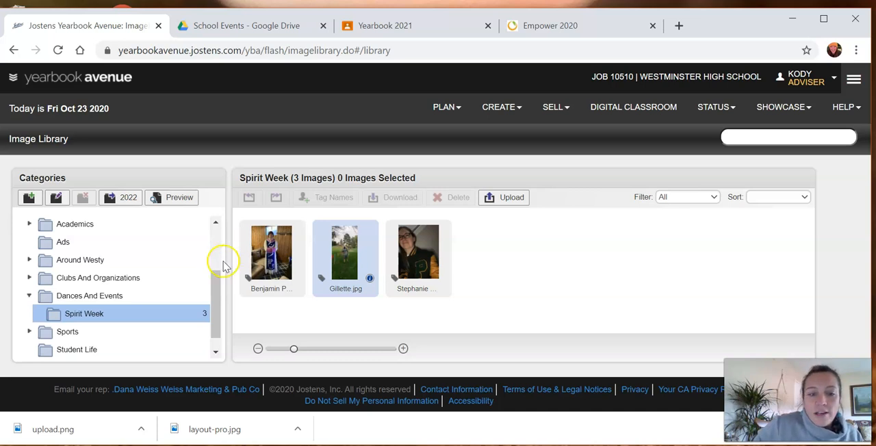
- Open the pajama day photo's information and add a face tag over the person's face, keeping Show faces enabled
click(295, 279)
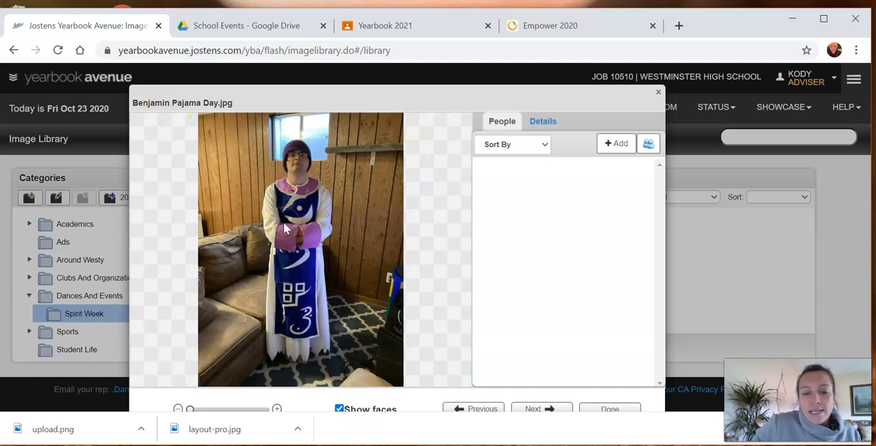
click(339, 408)
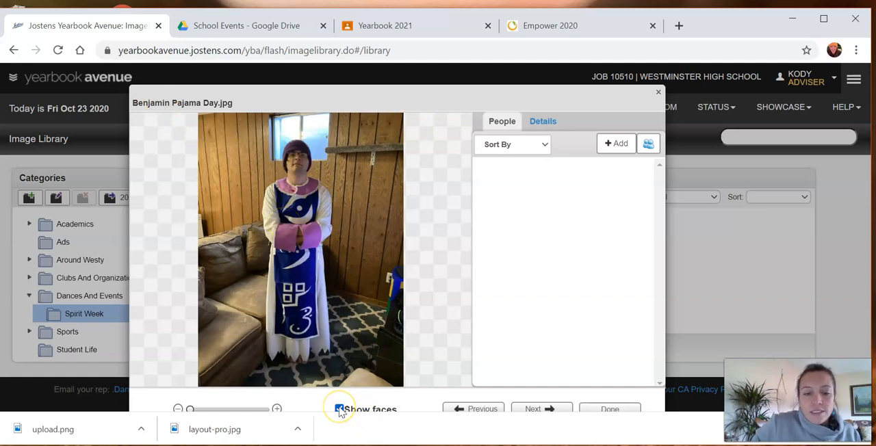
click(339, 409)
click(339, 409)
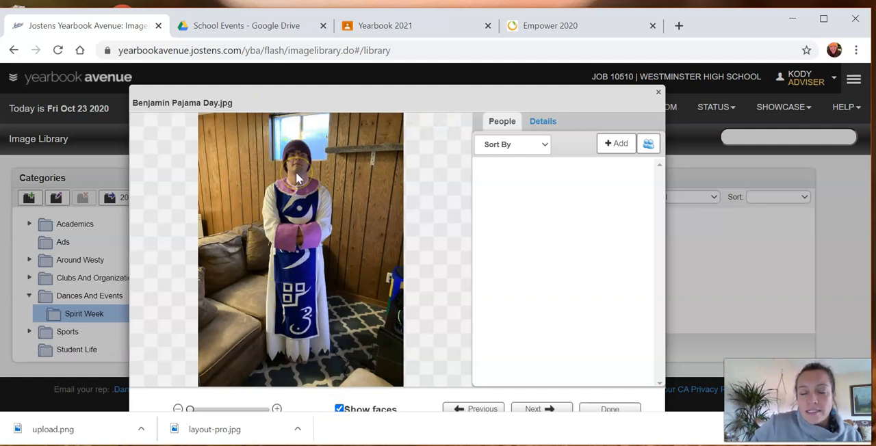
click(620, 147)
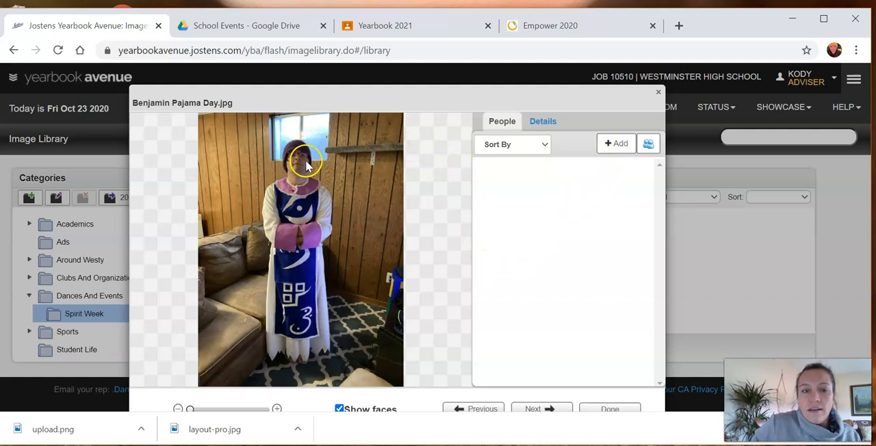
click(296, 162)
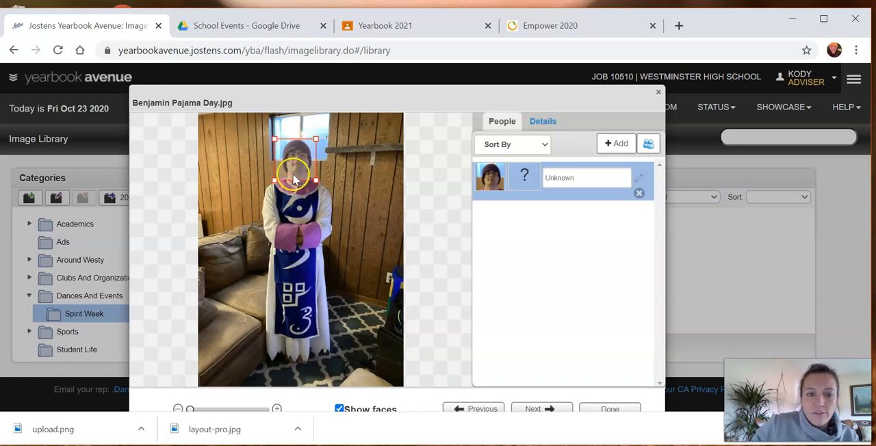
click(287, 158)
- Look up the student's last name for the unknown face tag and assign the matching grade 11 student
click(577, 177)
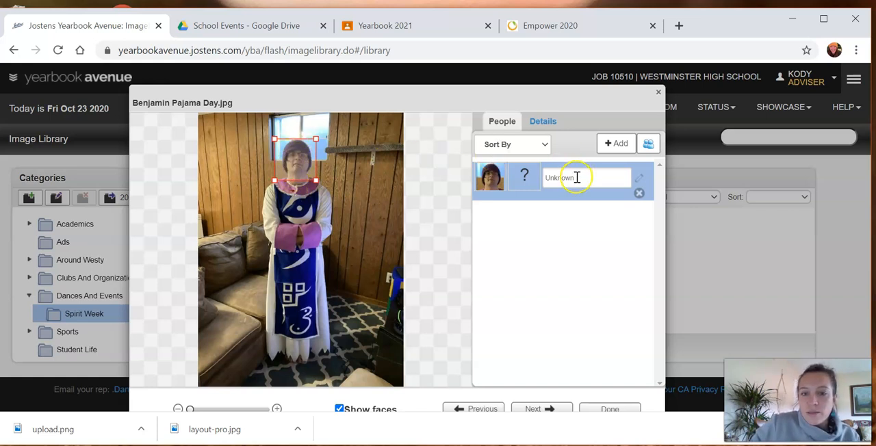
click(577, 177)
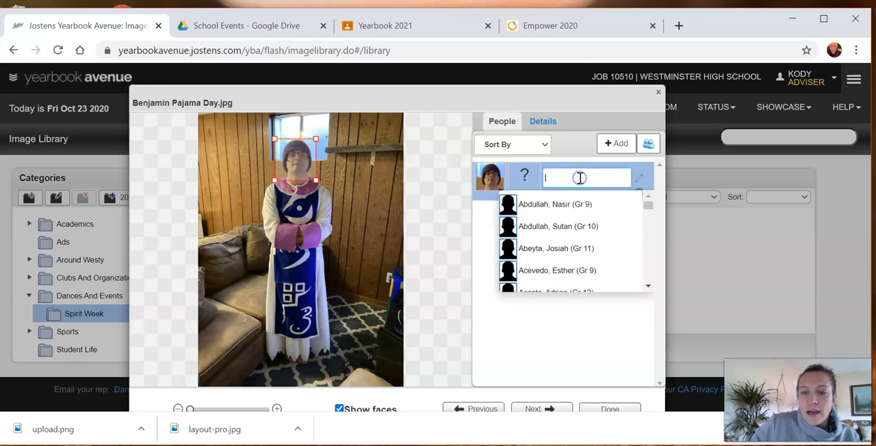
text(pu)
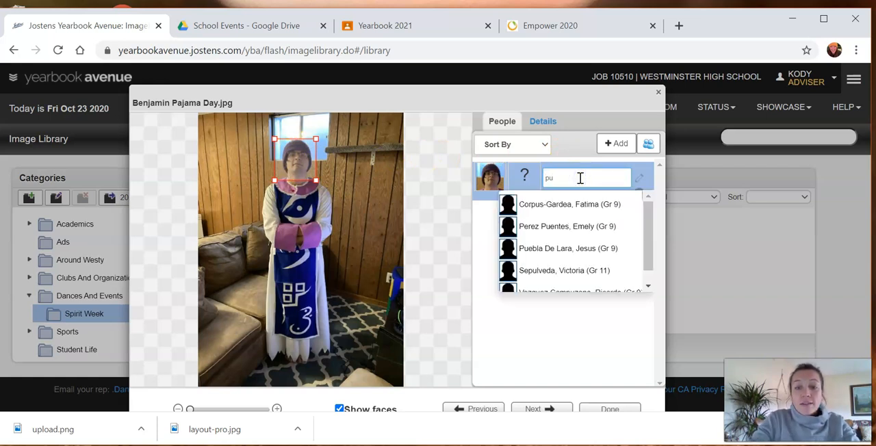
key(BackSpace)
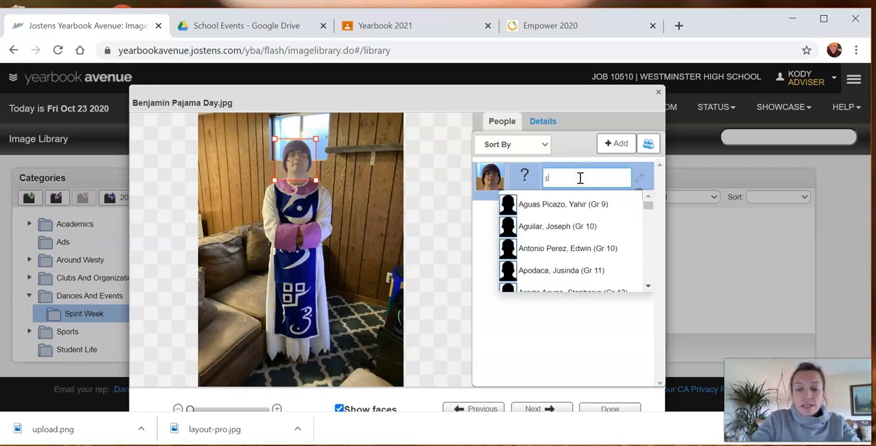
text(oul)
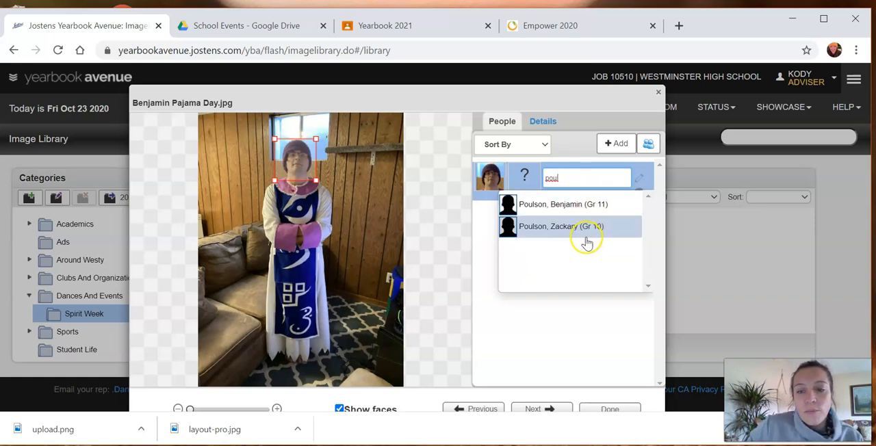
click(574, 205)
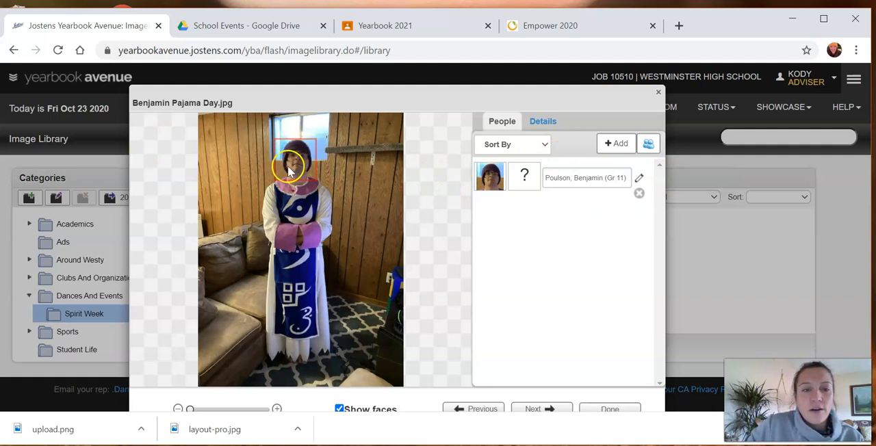
- Finish tagging the pajama day photo and reload the Image Library to check its tag marker
click(609, 409)
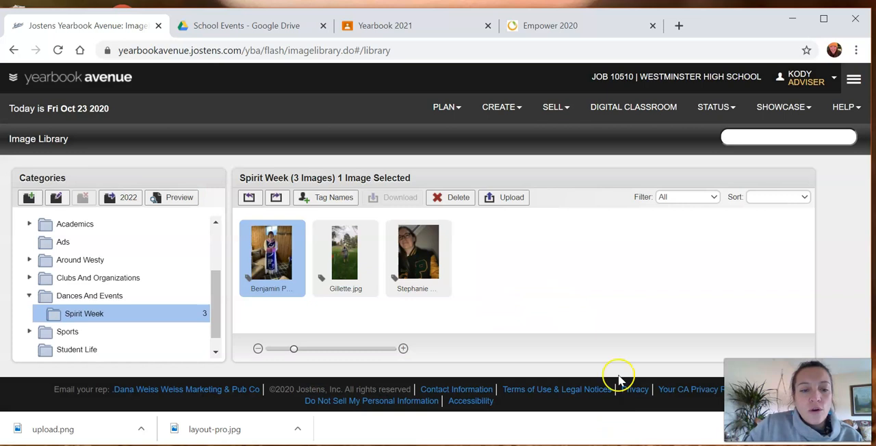
click(56, 52)
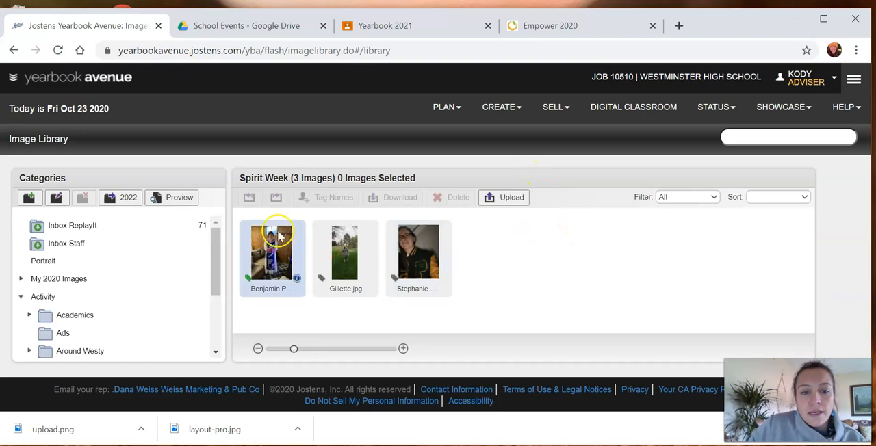
click(247, 289)
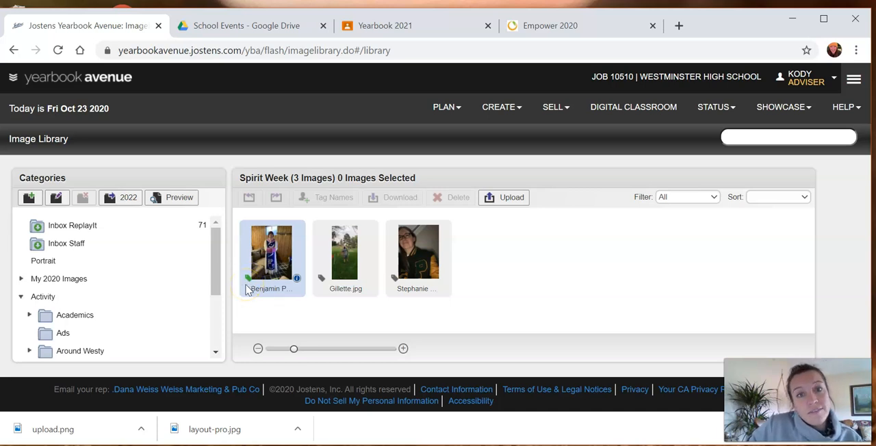